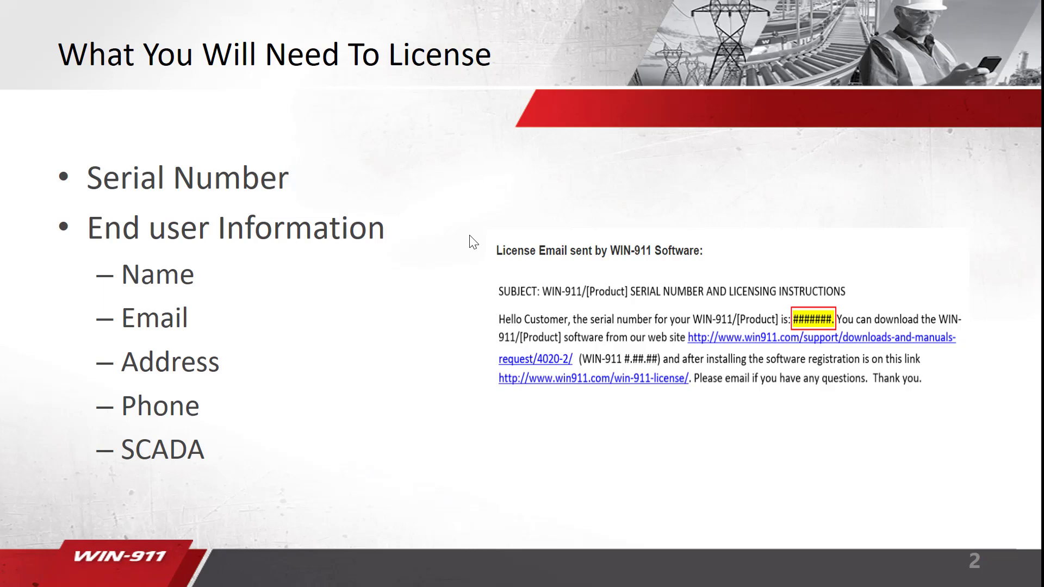
Show the Create License Request bullet, then advance to slide 3, System Information
key("Right")
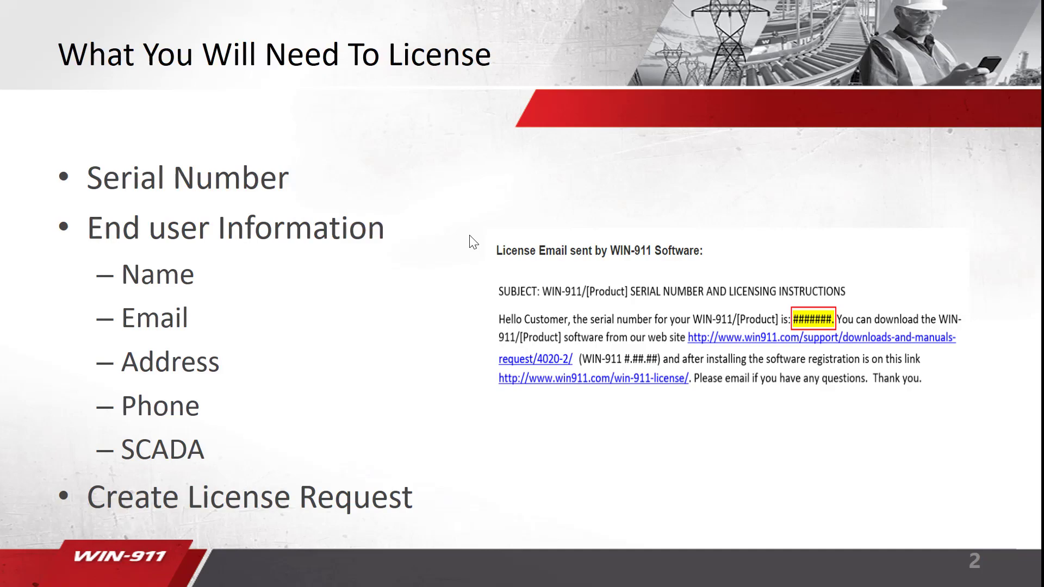
key("Right")
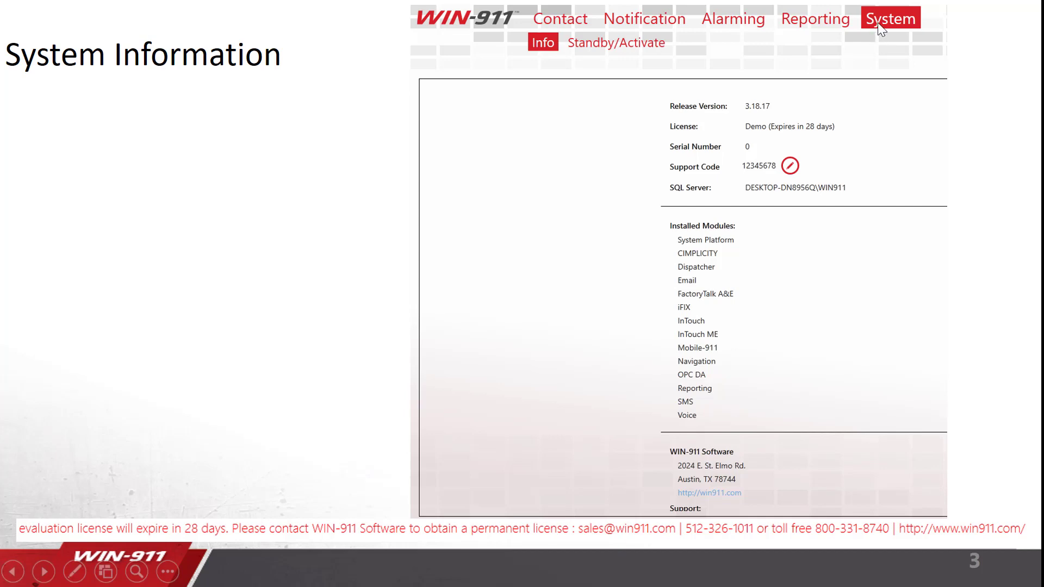
Highlight the Release Version, License, Serial Number and Support Code rows in turn, then clear the highlight
left_click(750, 96)
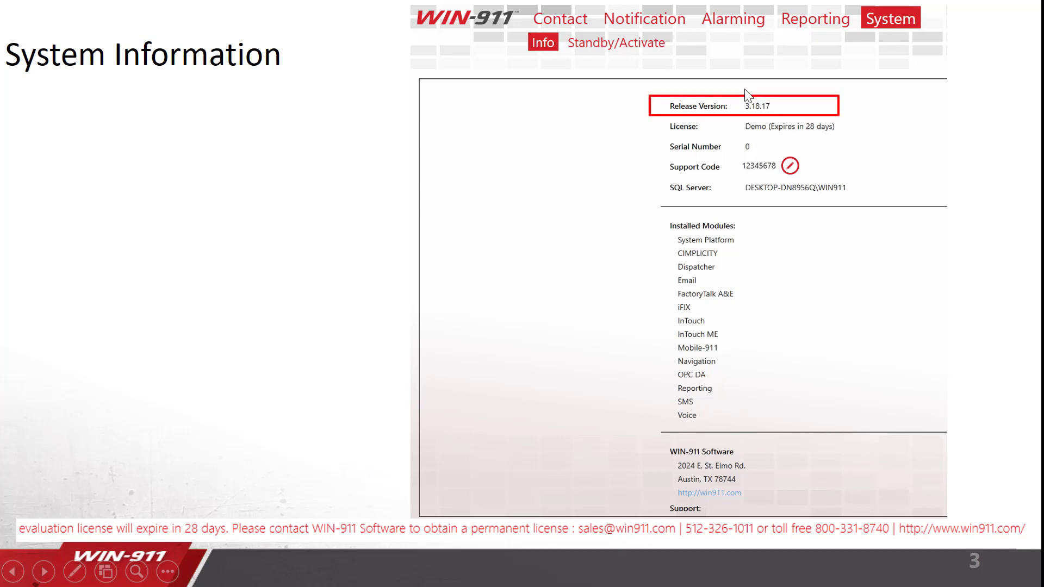
left_click(887, 112)
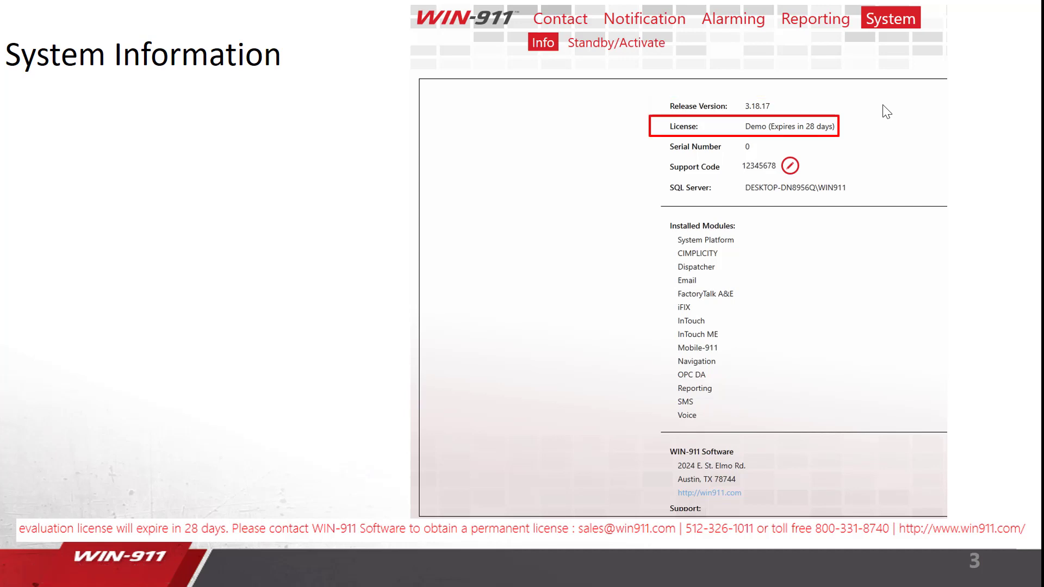
left_click(887, 111)
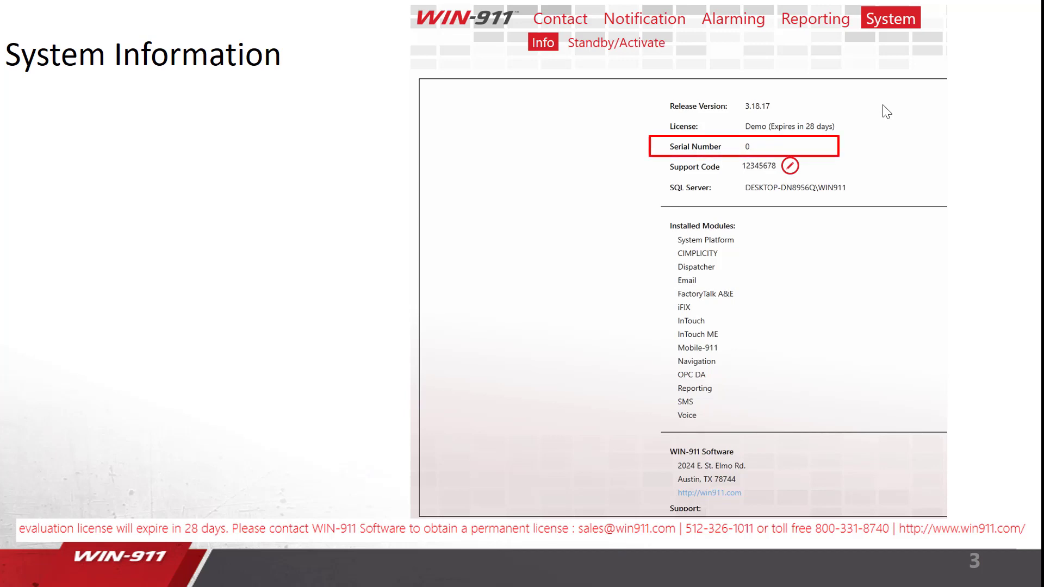
left_click(888, 112)
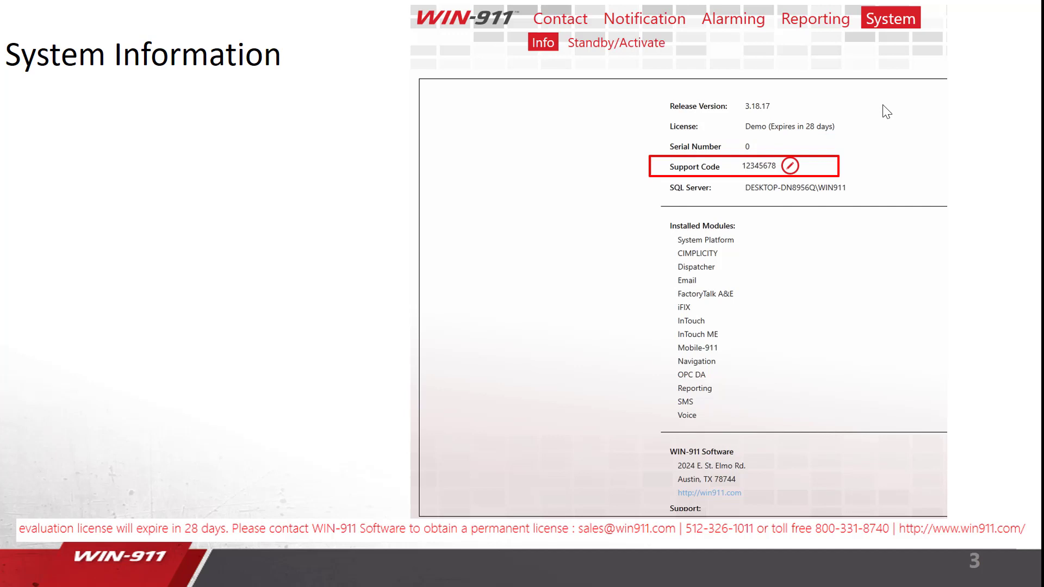
key("Right")
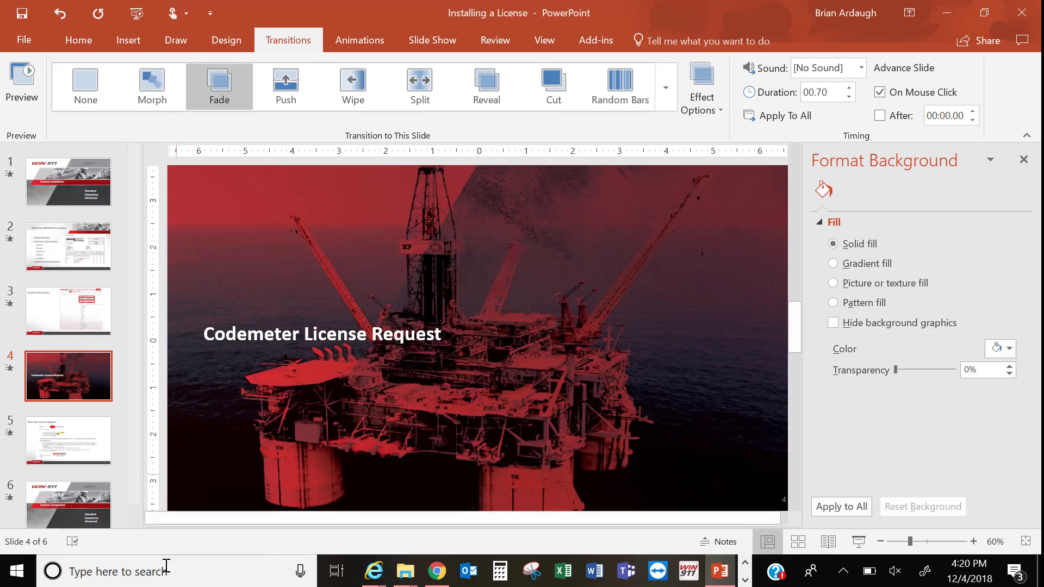
Search Start for 'code', launch CodeMeter Control Center, and select the empty WIN-911 container
left_click(185, 572)
type("code")
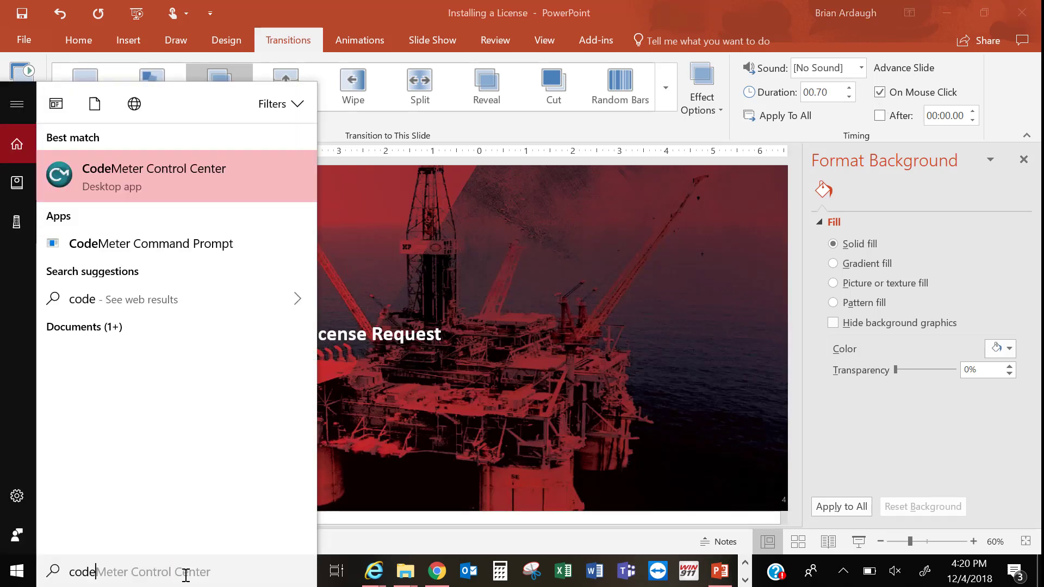
left_click(152, 183)
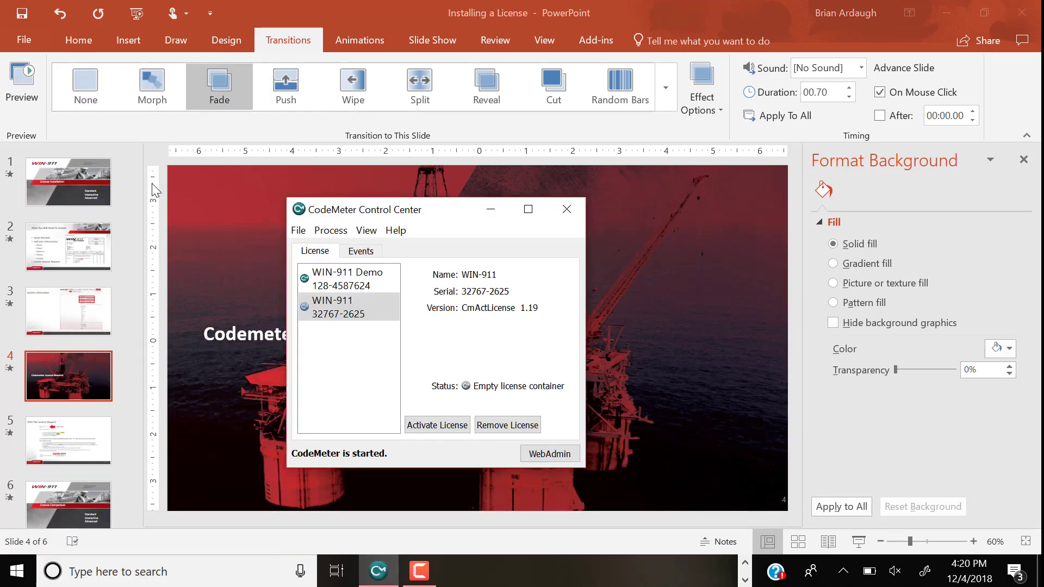
left_click(359, 318)
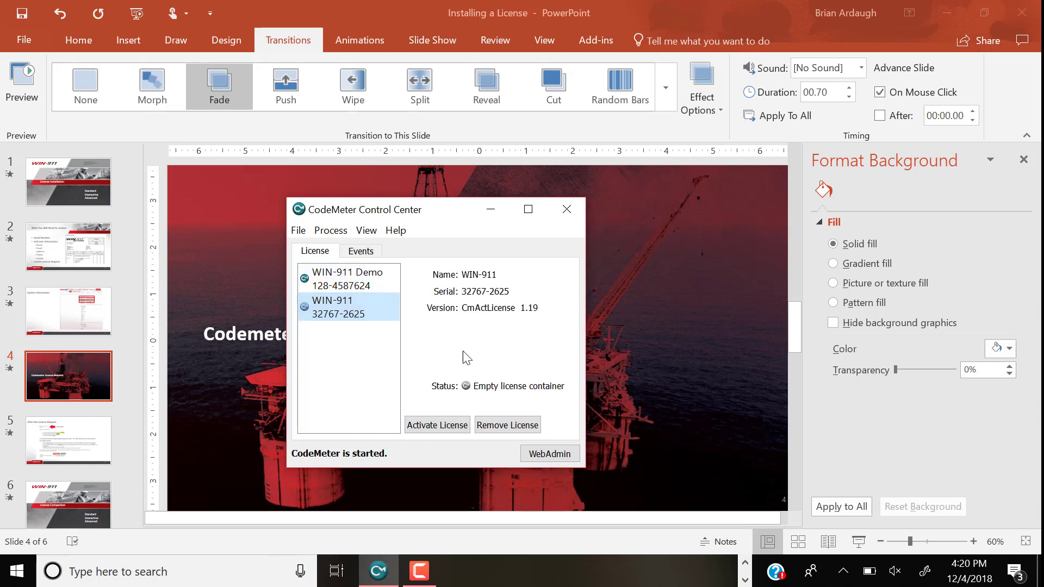
Activate the WIN-911 license by creating the license request file 32767-2625.WibuCmRaC on the Desktop
left_click(435, 425)
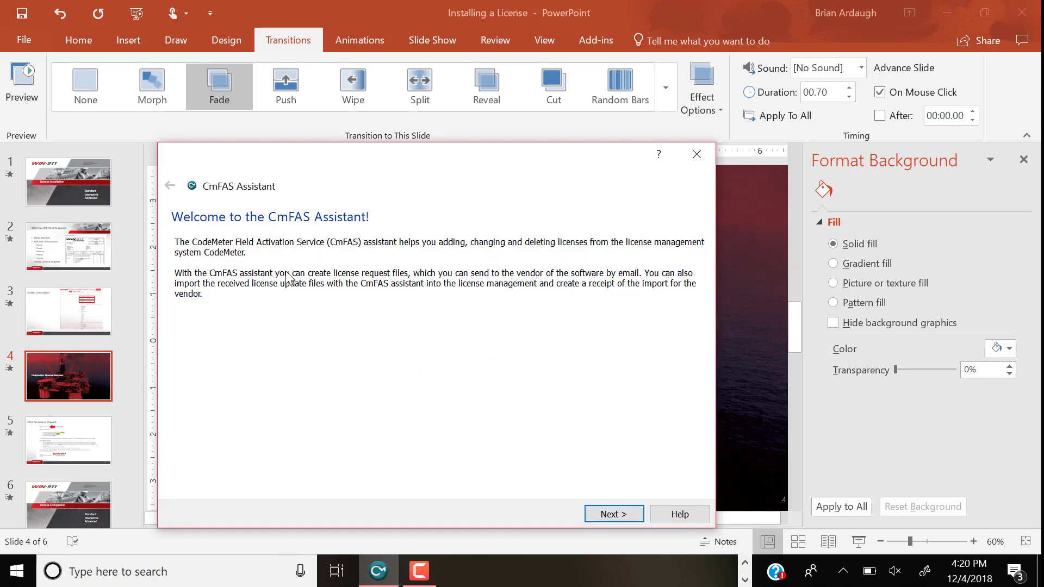
left_click(613, 514)
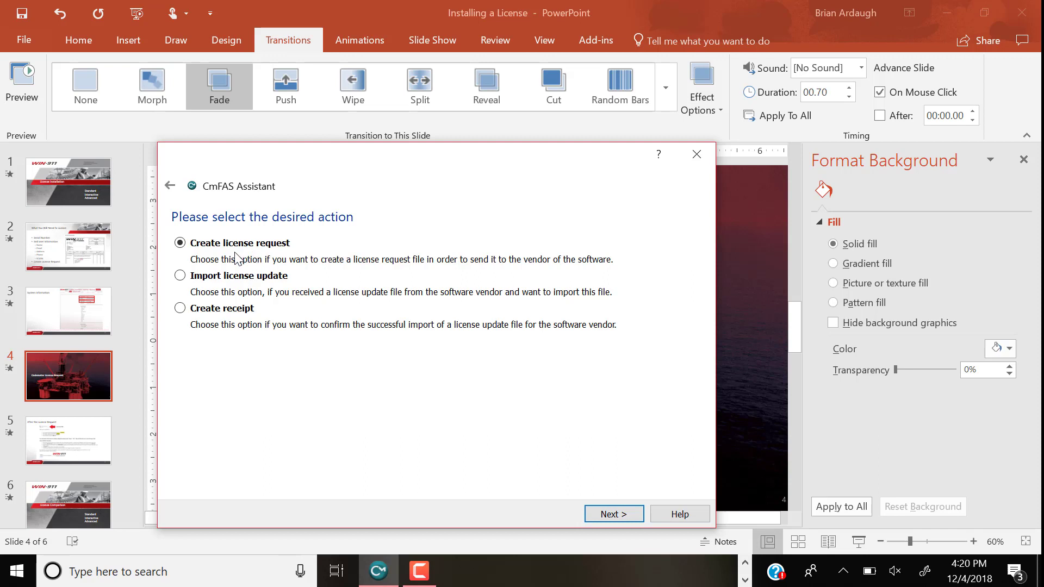
left_click(613, 514)
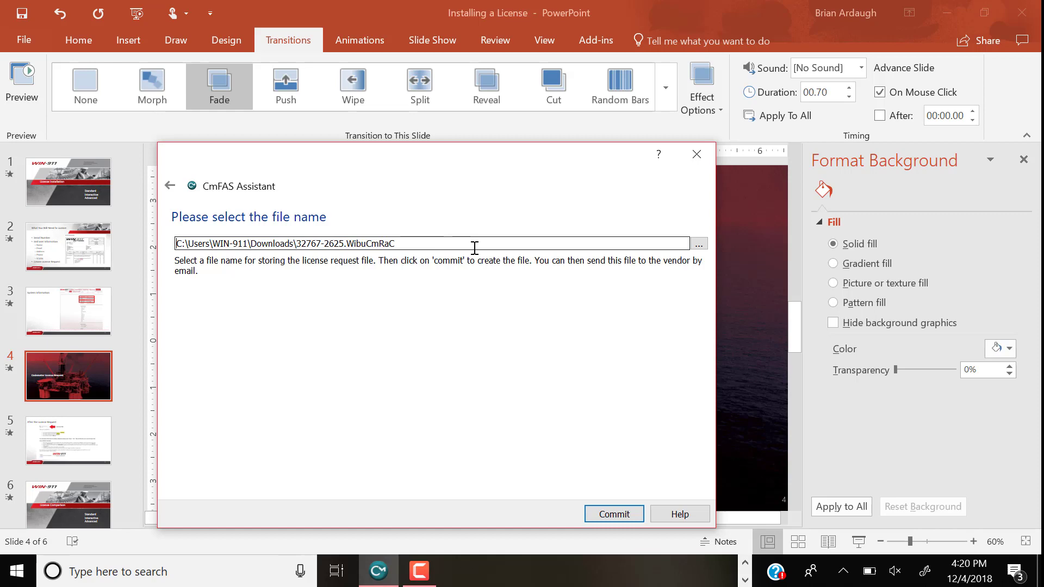
left_click(699, 245)
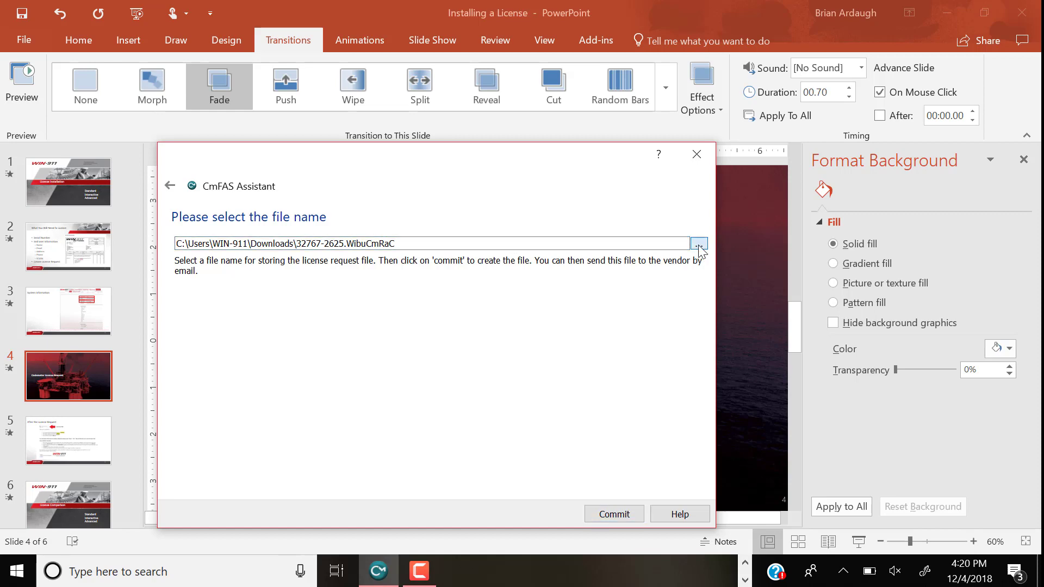
left_click_drag(284, 305, 284, 196)
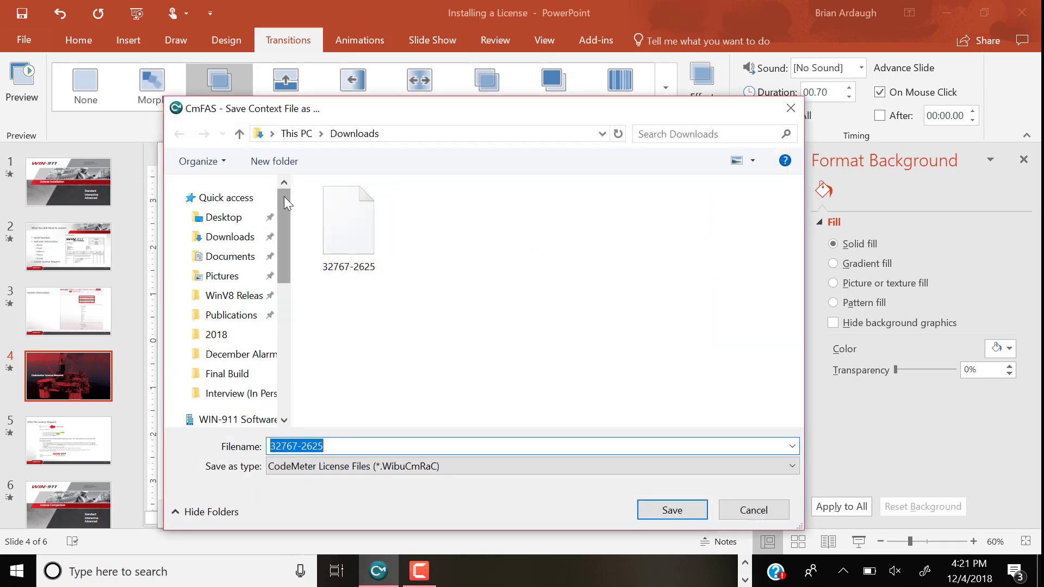
left_click(243, 218)
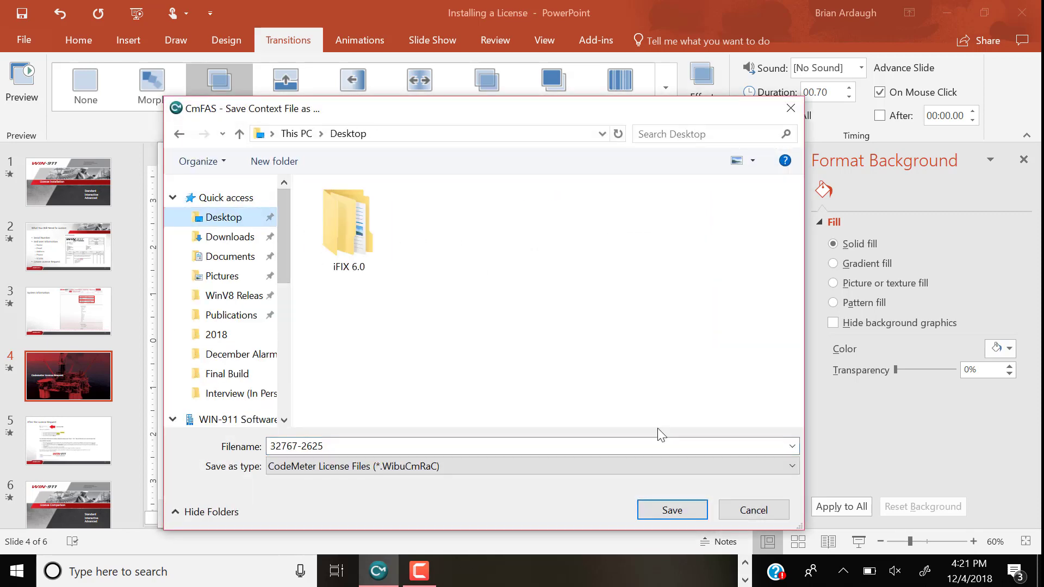
left_click(671, 510)
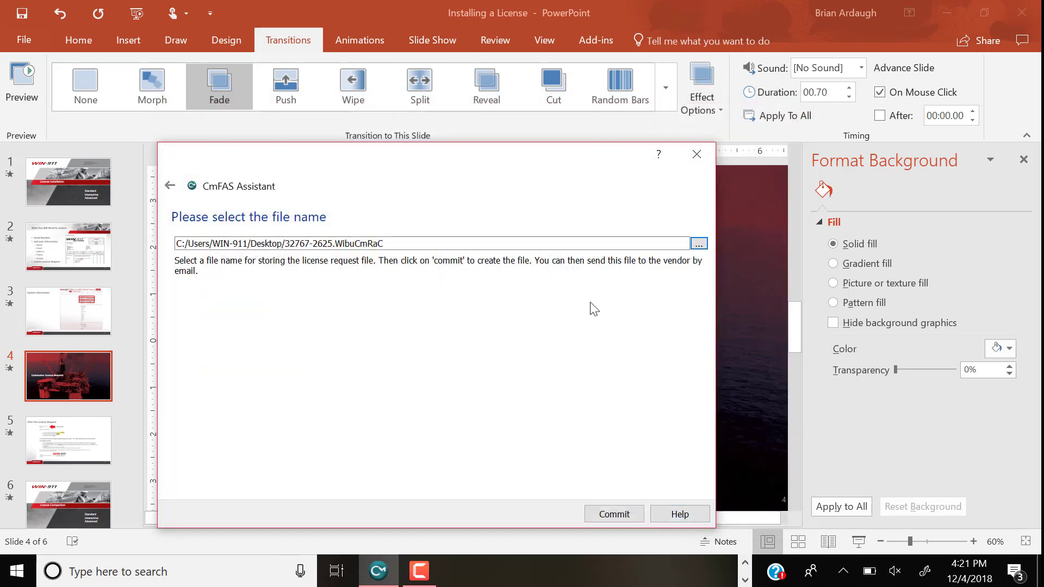
left_click(624, 515)
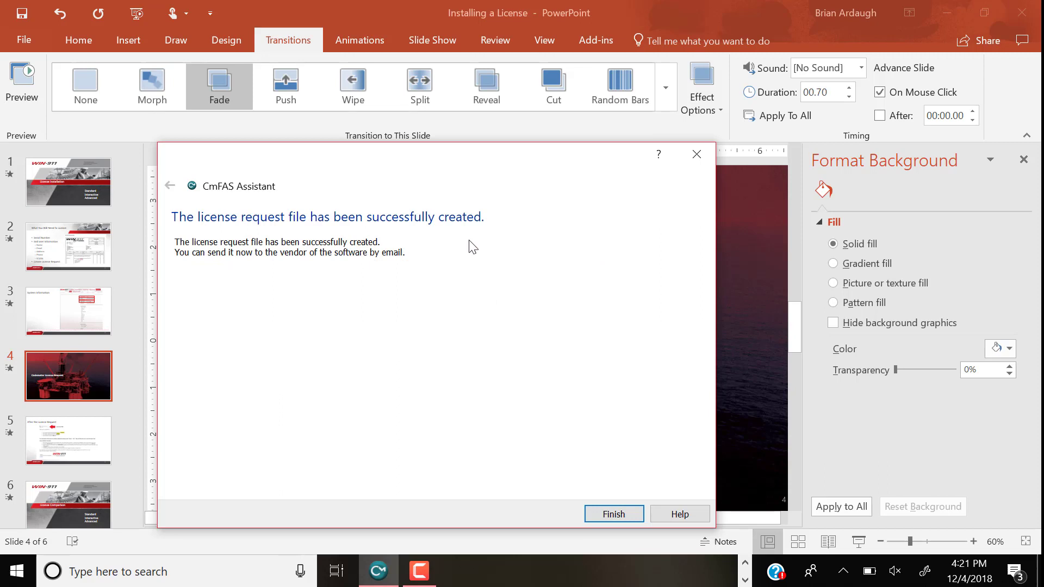
Close the finished assistant and open the WIN-911 license request form in the browser
left_click(616, 514)
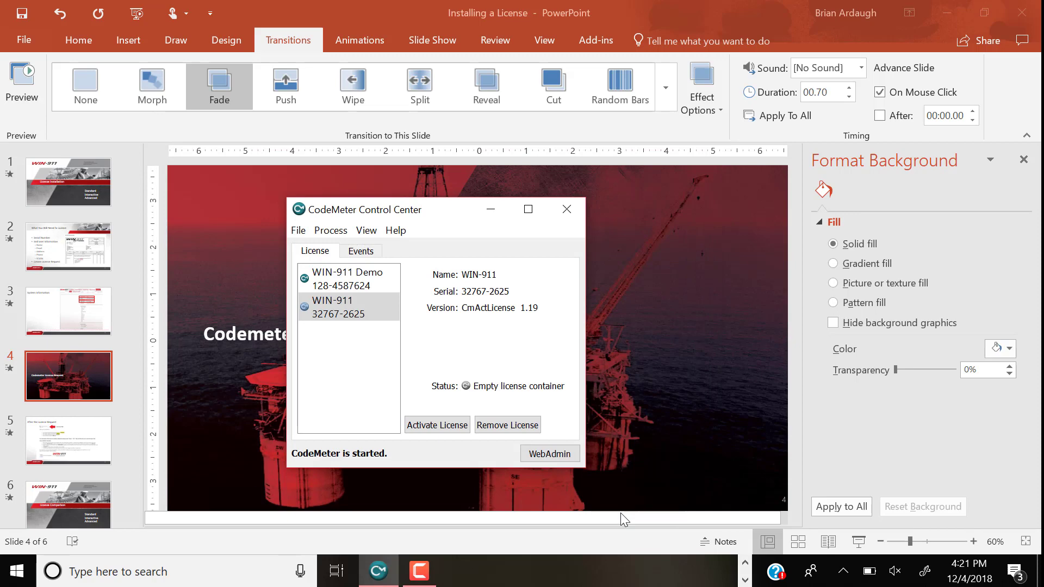
left_click(746, 562)
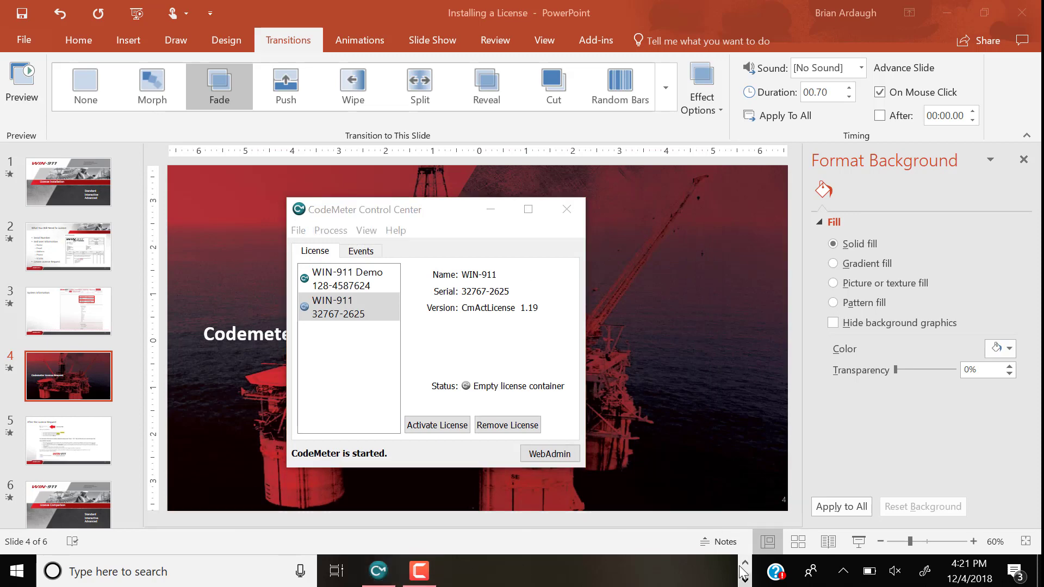
mouse_move(375, 575)
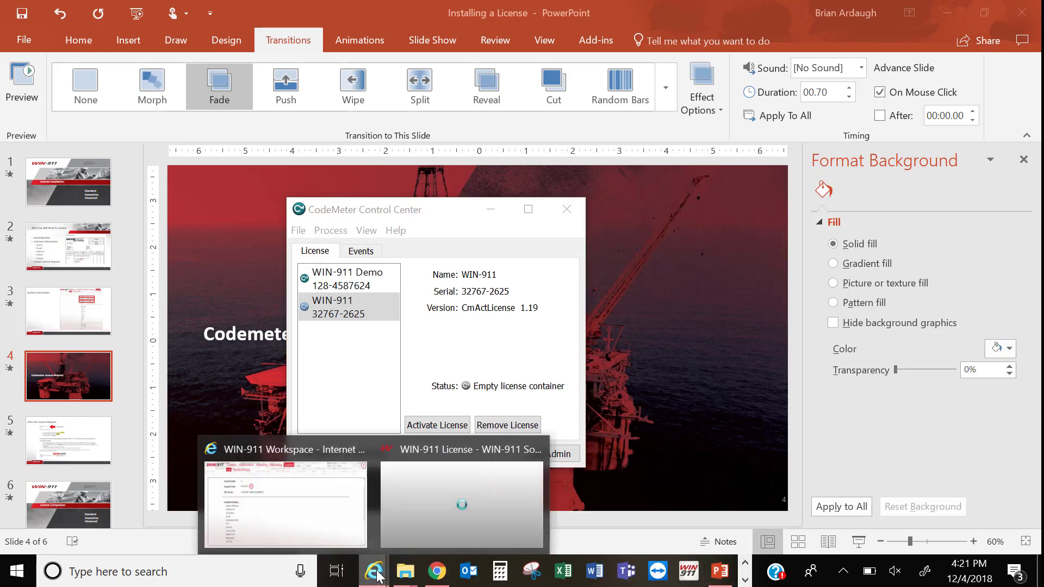
left_click(327, 521)
left_click(273, 47)
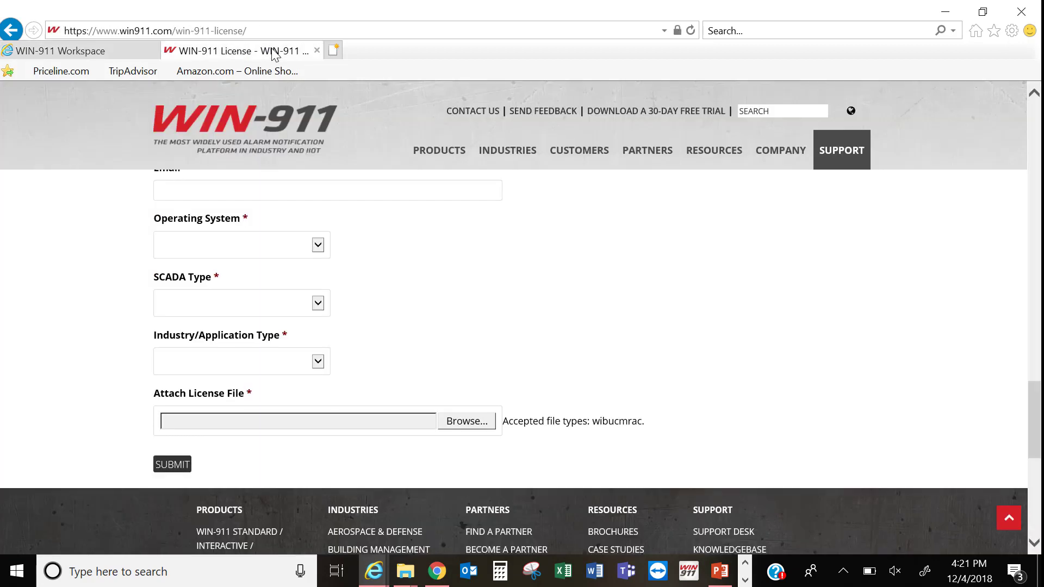
Review the license request form fields down to Attach License File, then return to the presentation
mouse_move(832, 162)
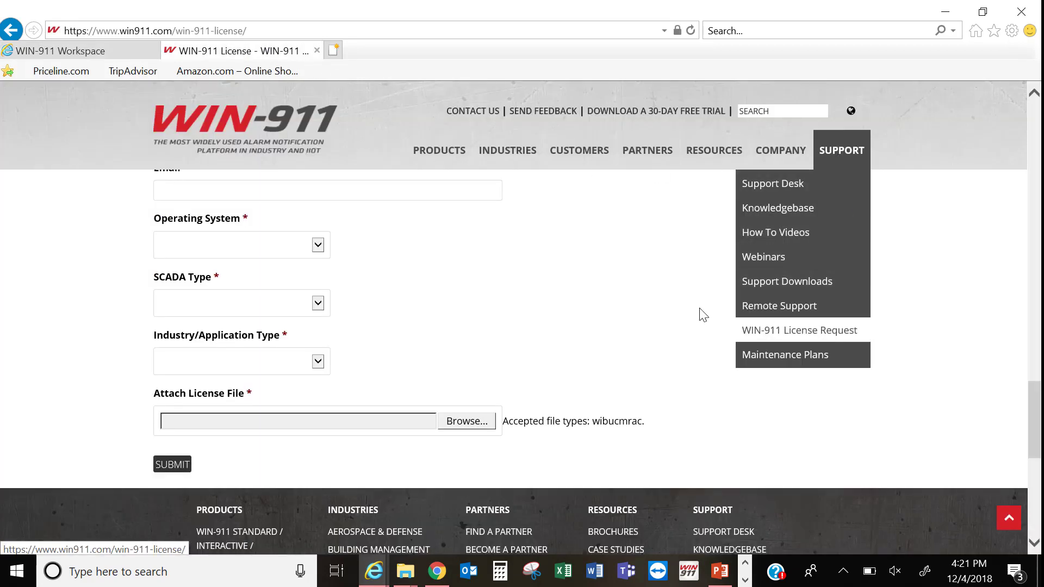
scroll(324, 310, "up", 3)
scroll(323, 311, "up", 12)
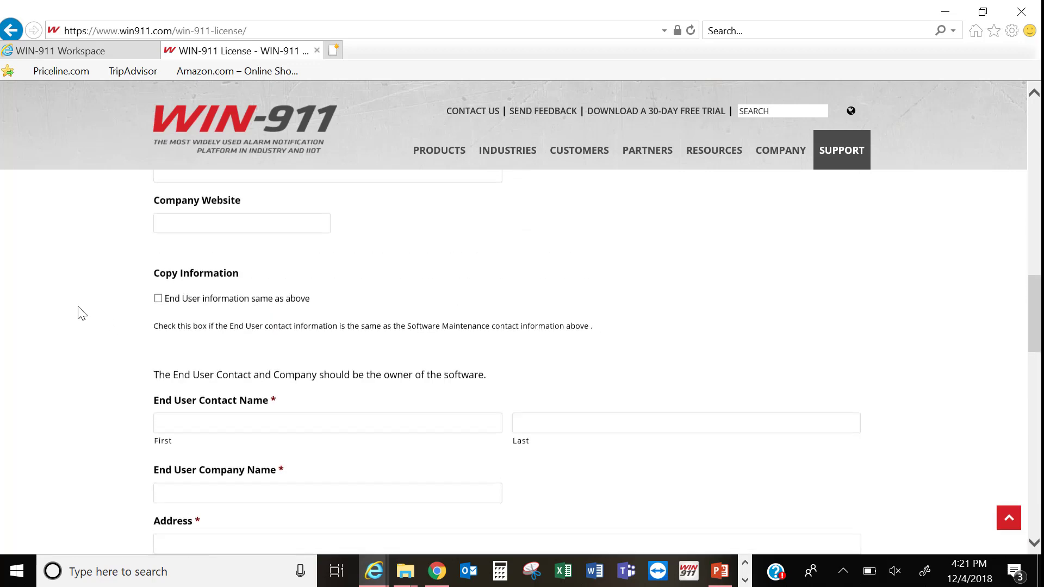
scroll(82, 277, "up", 10)
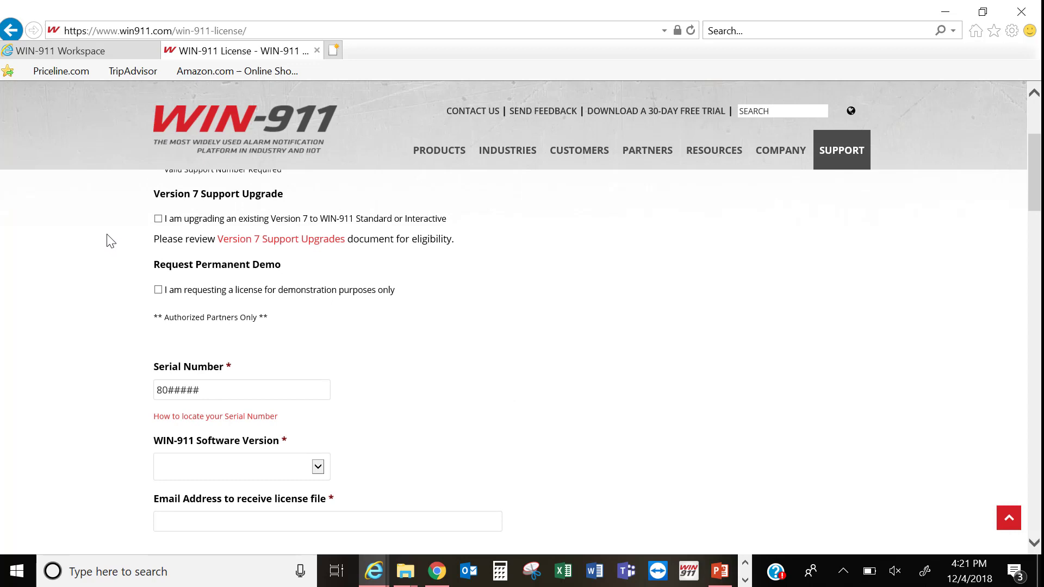
scroll(214, 384, "down", 5)
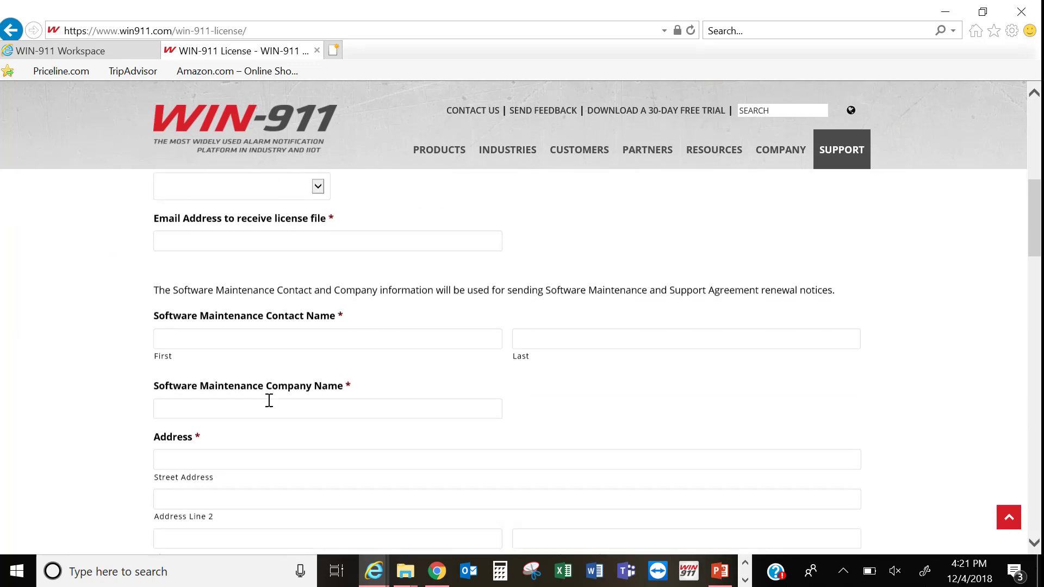
scroll(269, 401, "down", 10)
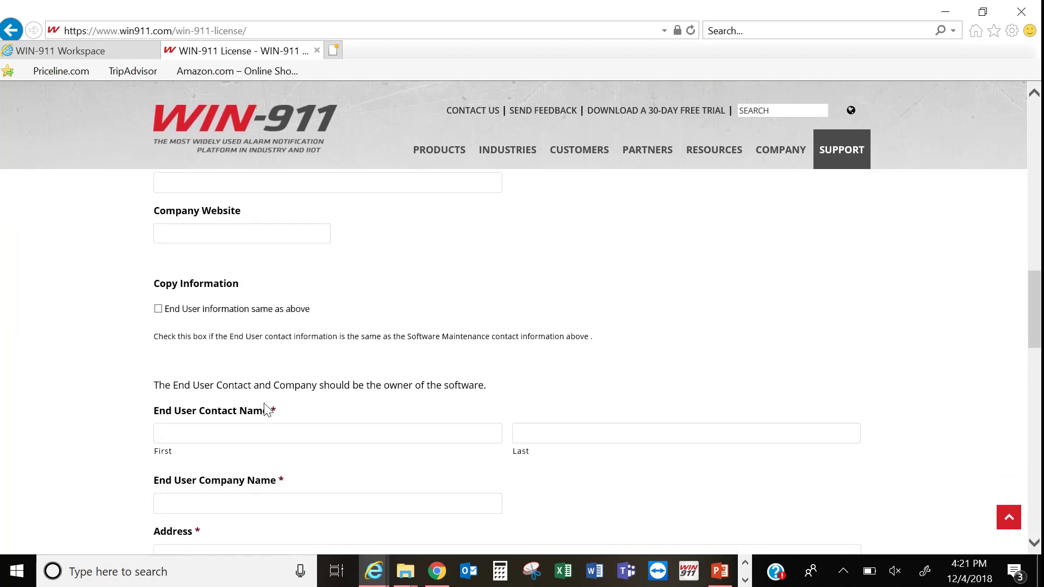
scroll(266, 409, "down", 10)
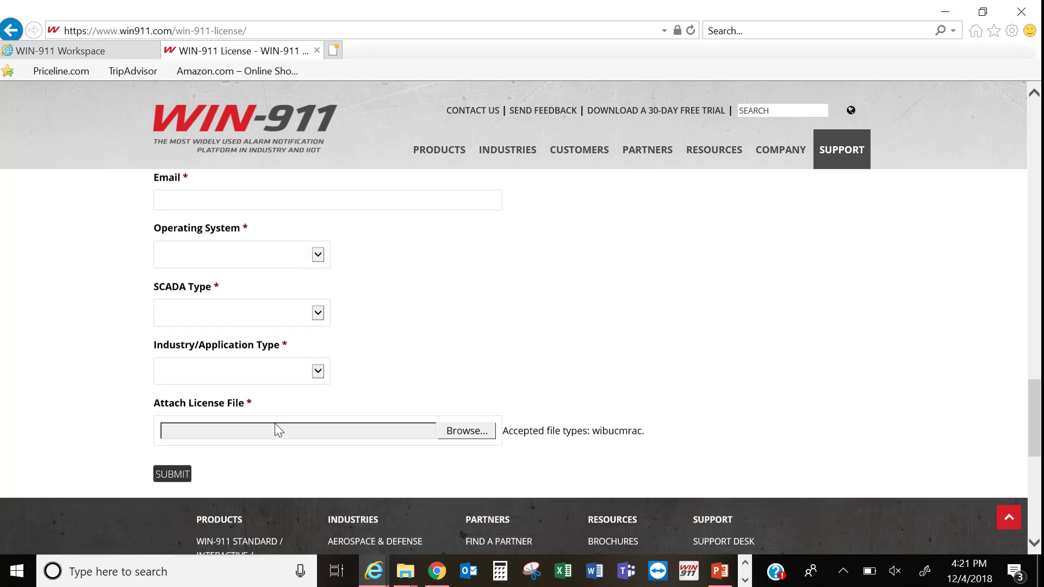
scroll(275, 423, "down", 2)
scroll(308, 369, "up", 1)
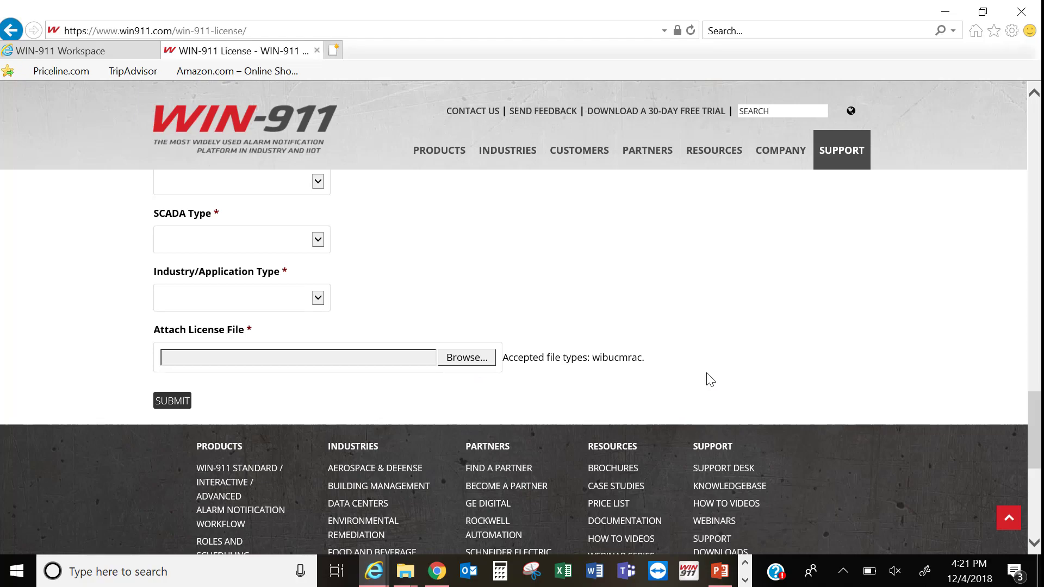
key("alt+Tab")
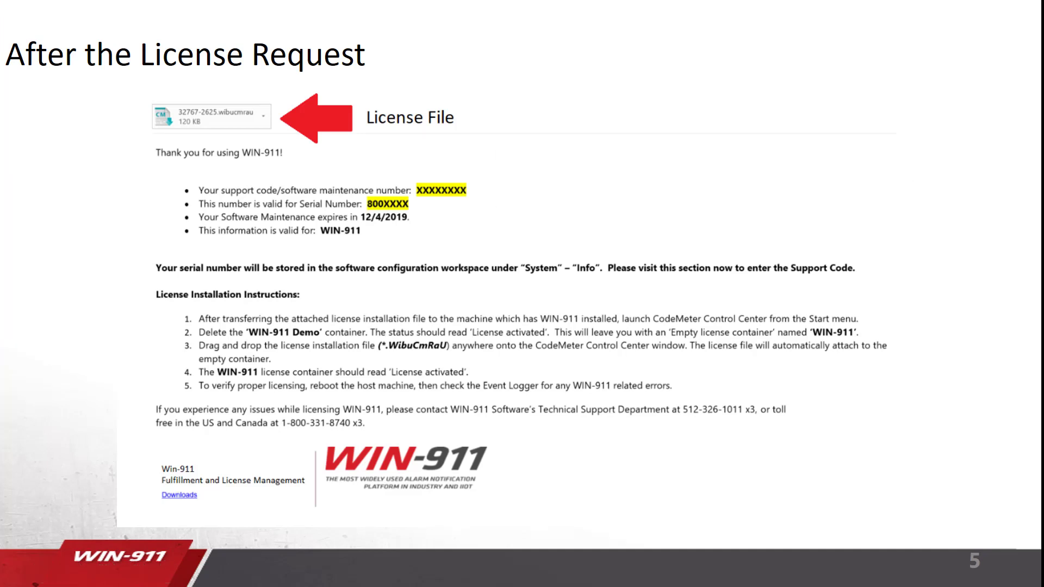
Leave the After the License Request slide for the desktop with CodeMeter and the license file folder
key("alt+Tab")
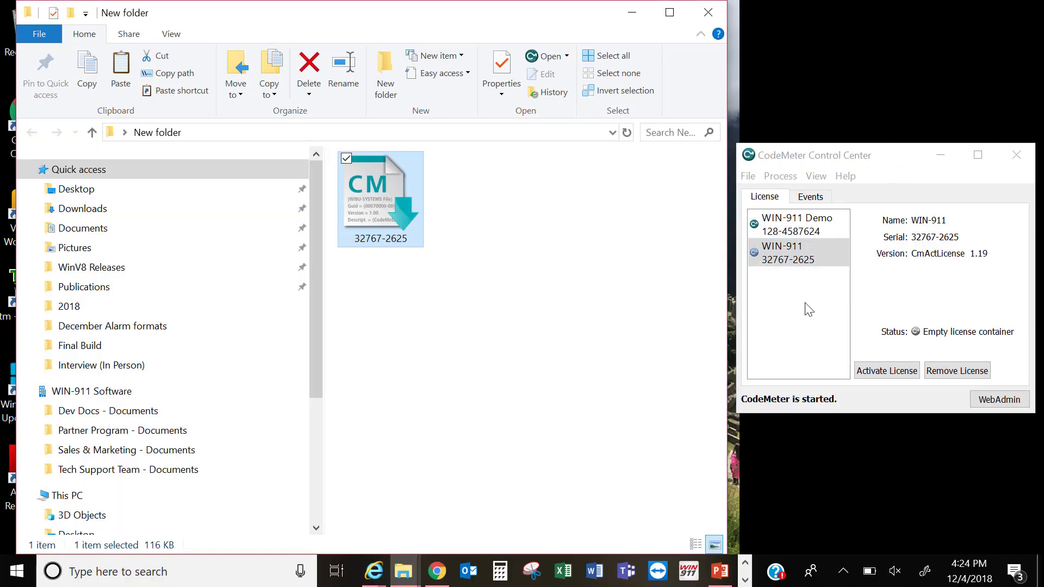
left_click(799, 264)
left_click(499, 246)
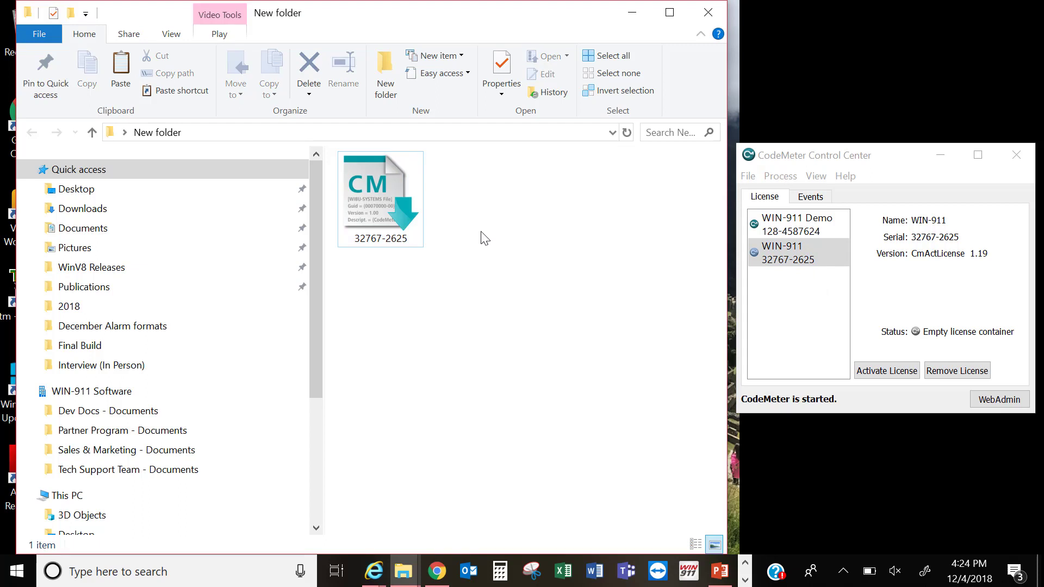
left_click(380, 207)
left_click_drag(383, 209, 809, 301)
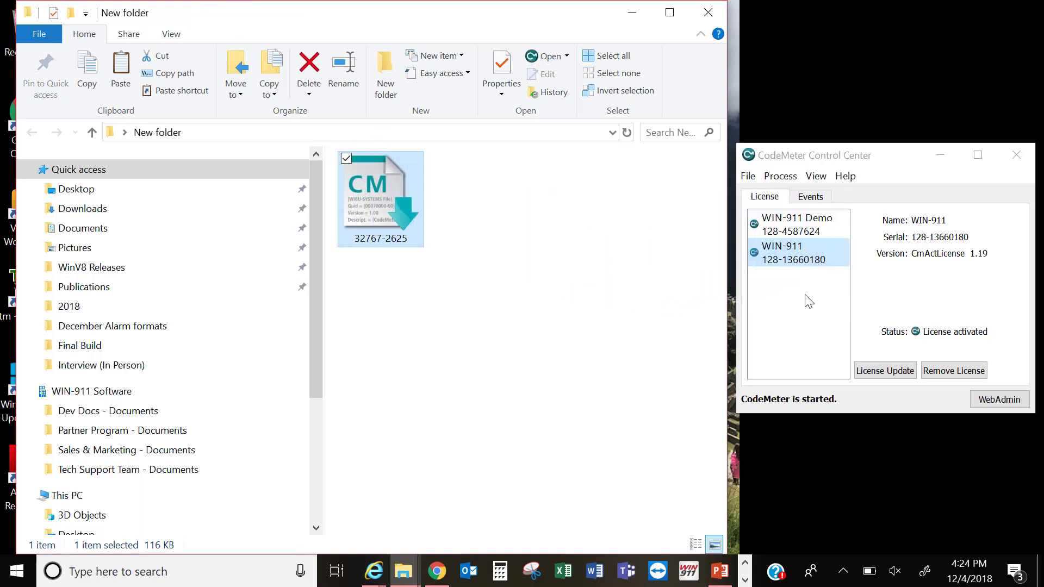